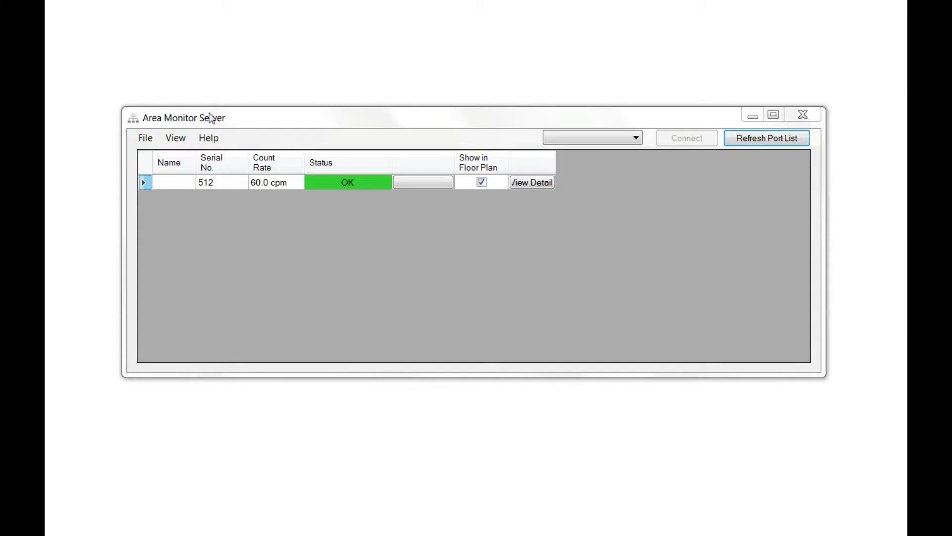
# Browse the server IP address and connection port lists without changing them.
pyautogui.click(174, 138)
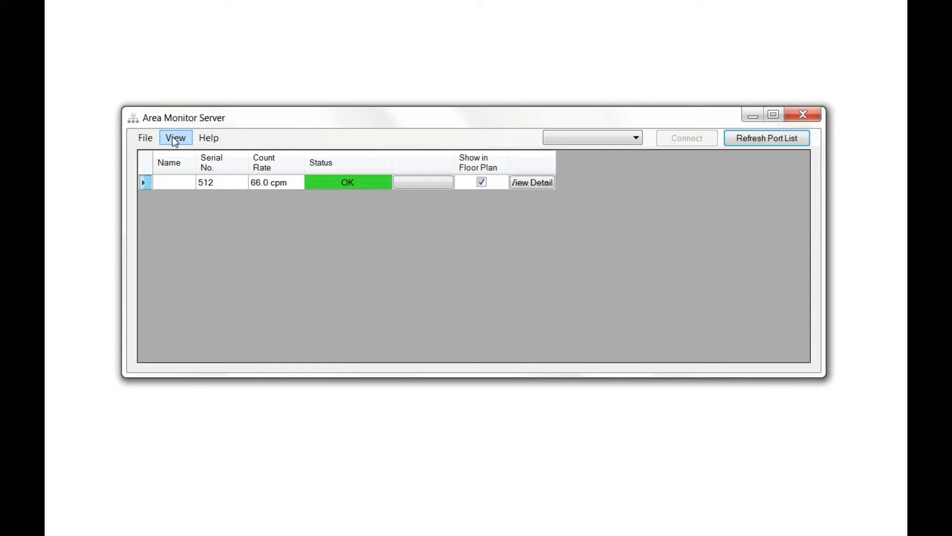
pyautogui.click(174, 139)
pyautogui.click(209, 165)
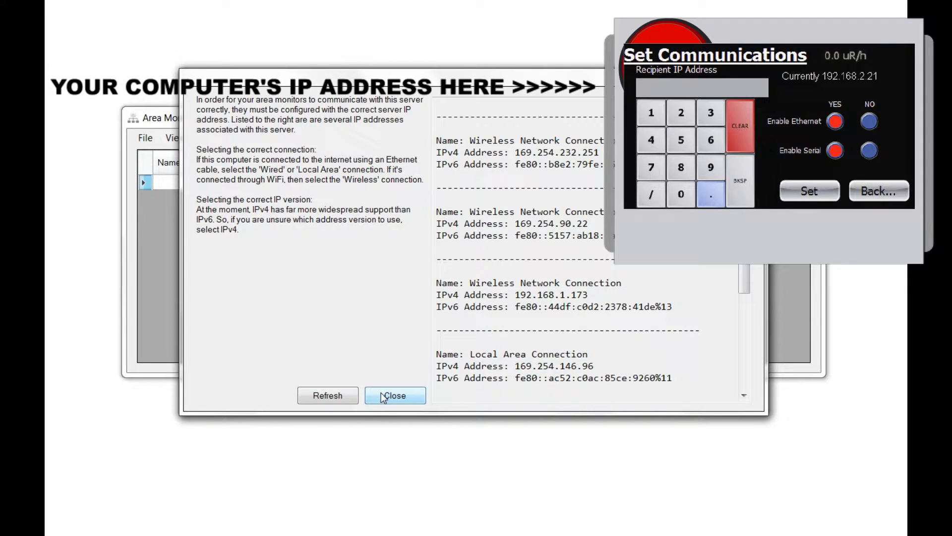
pyautogui.click(383, 396)
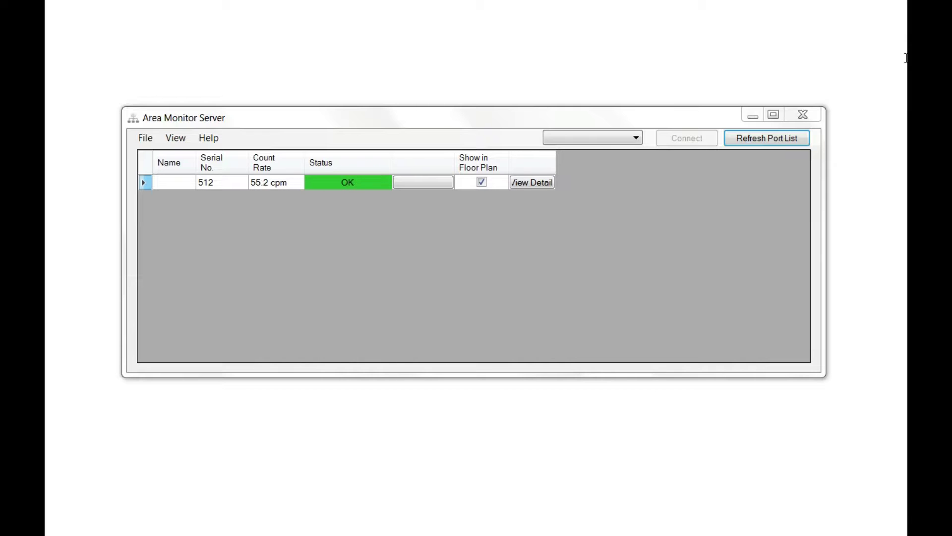
pyautogui.click(766, 139)
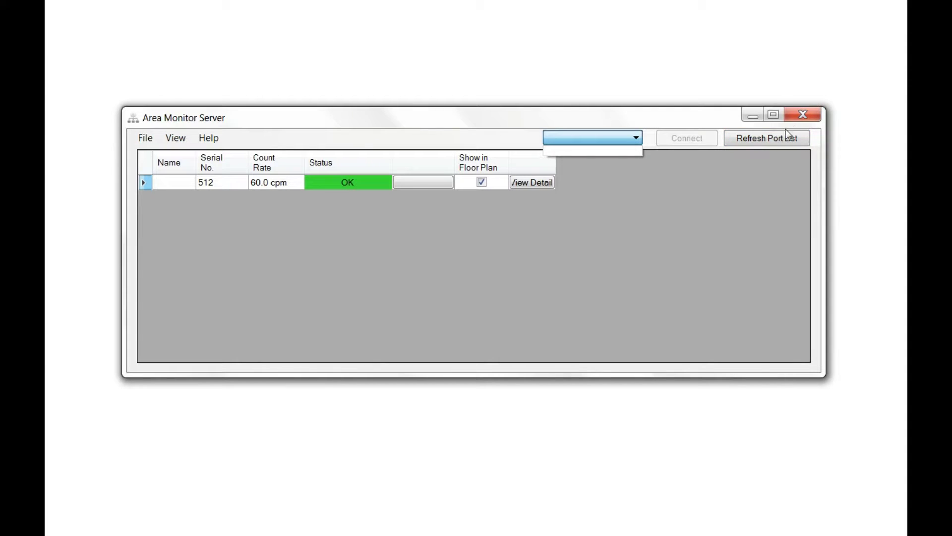
pyautogui.click(780, 142)
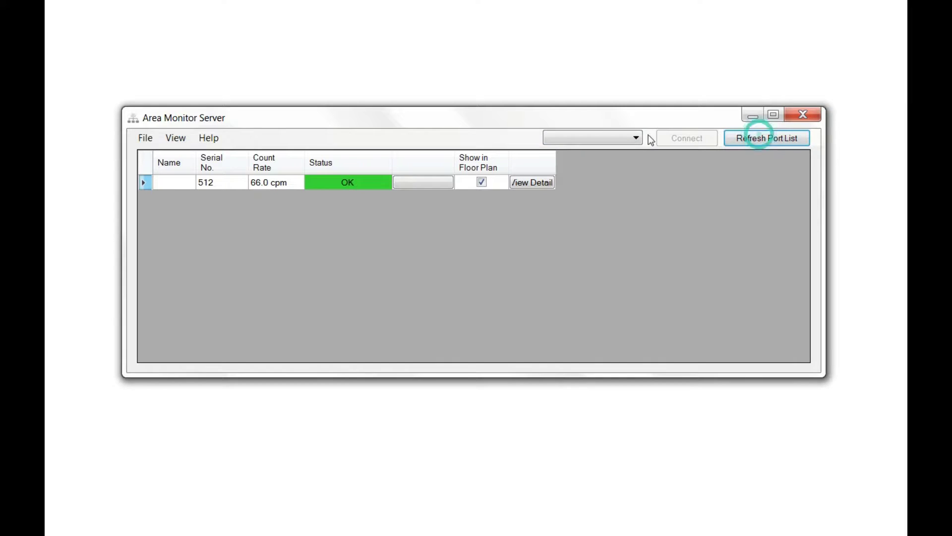
pyautogui.click(636, 139)
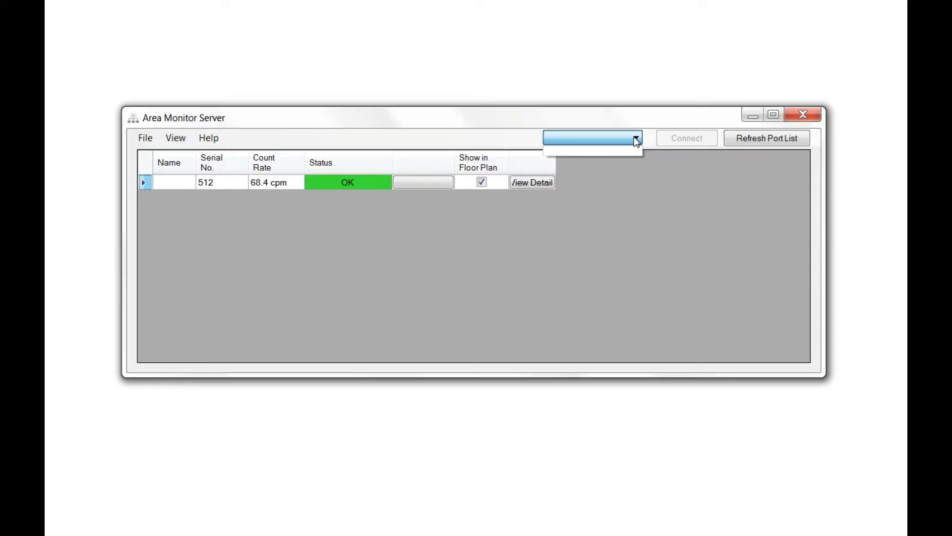
pyautogui.click(701, 134)
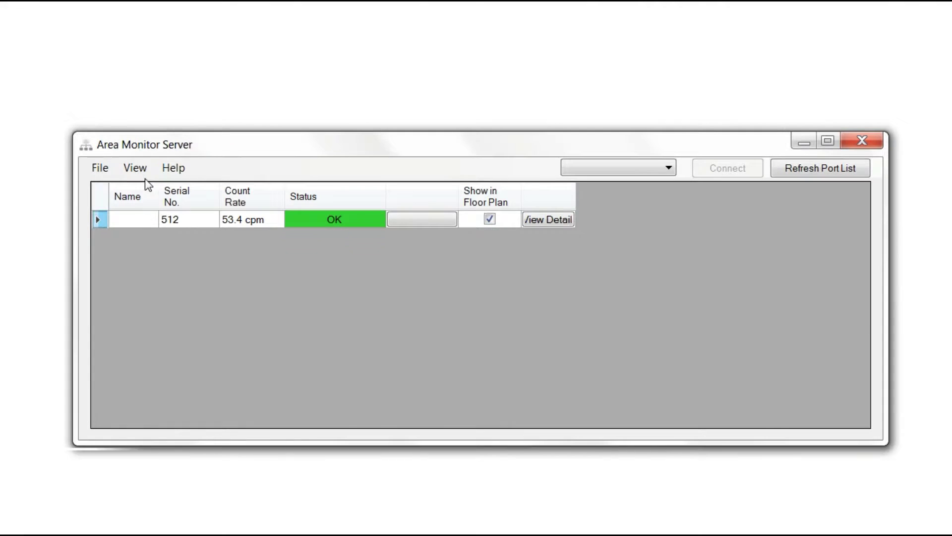
# Drag monitor 512's floor-plan marker into the upper-middle room, then close the floor plan.
pyautogui.click(138, 169)
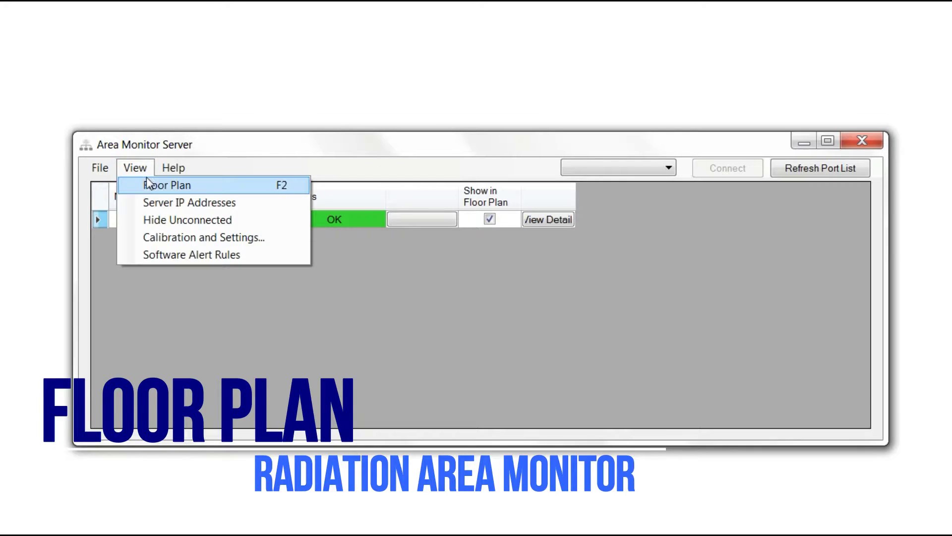
pyautogui.click(147, 184)
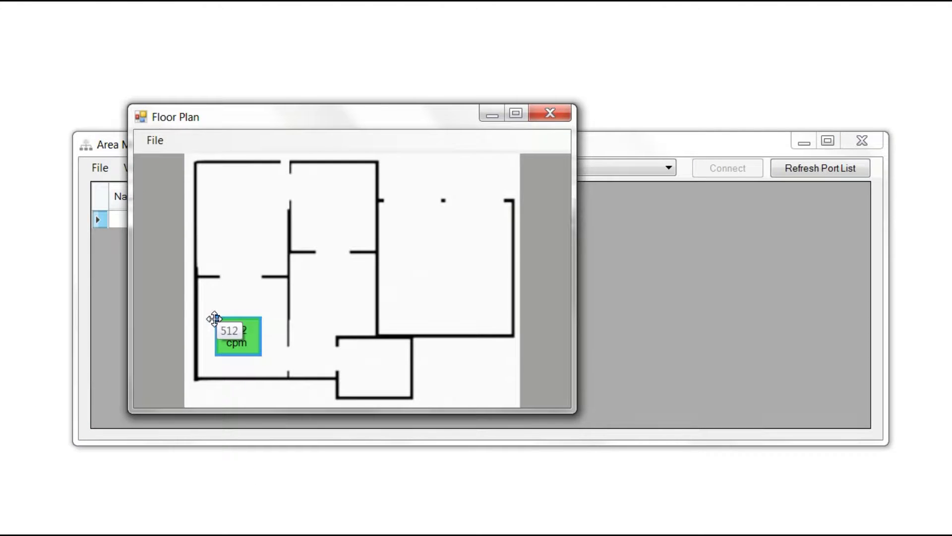
pyautogui.moveTo(214, 318); pyautogui.dragTo(304, 197)
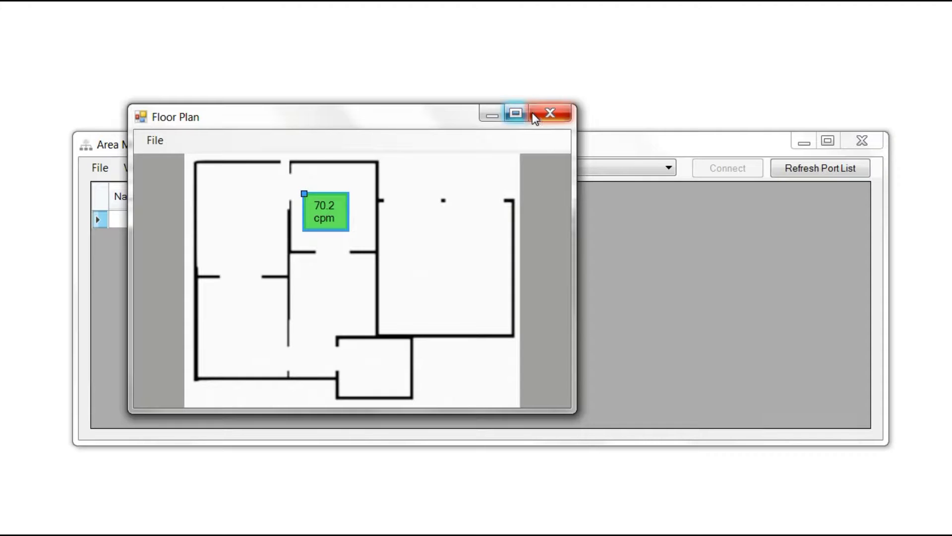
pyautogui.click(548, 114)
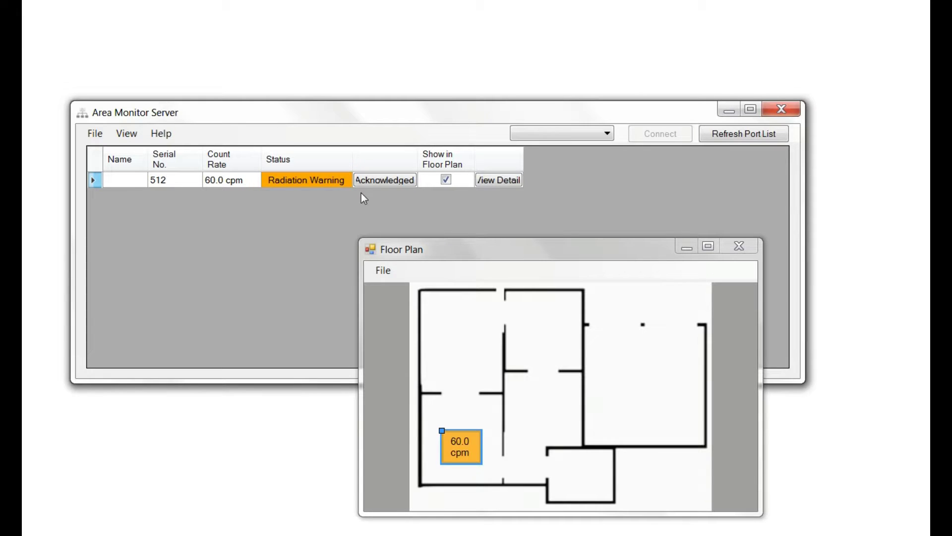
# Acknowledge monitor 512's Radiation Warning, then view and close its detail window.
pyautogui.click(361, 179)
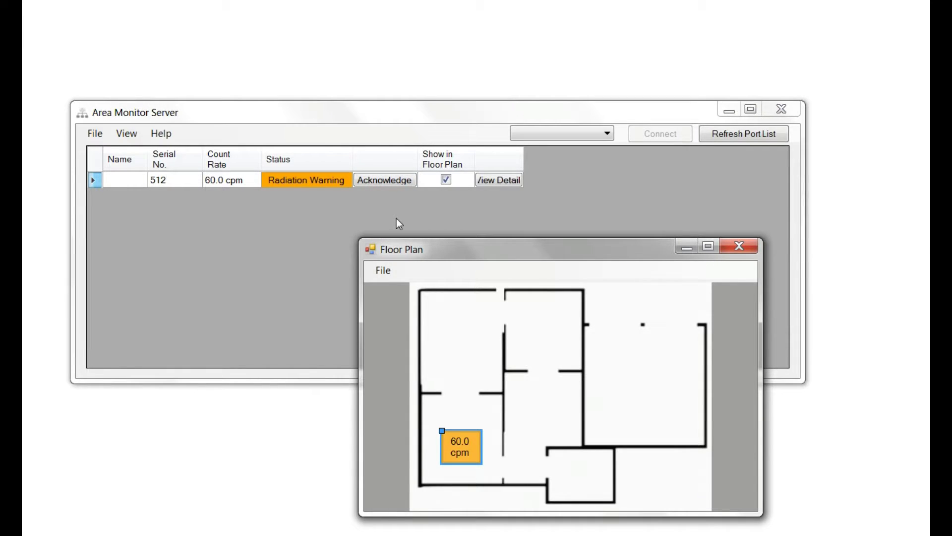
pyautogui.click(372, 180)
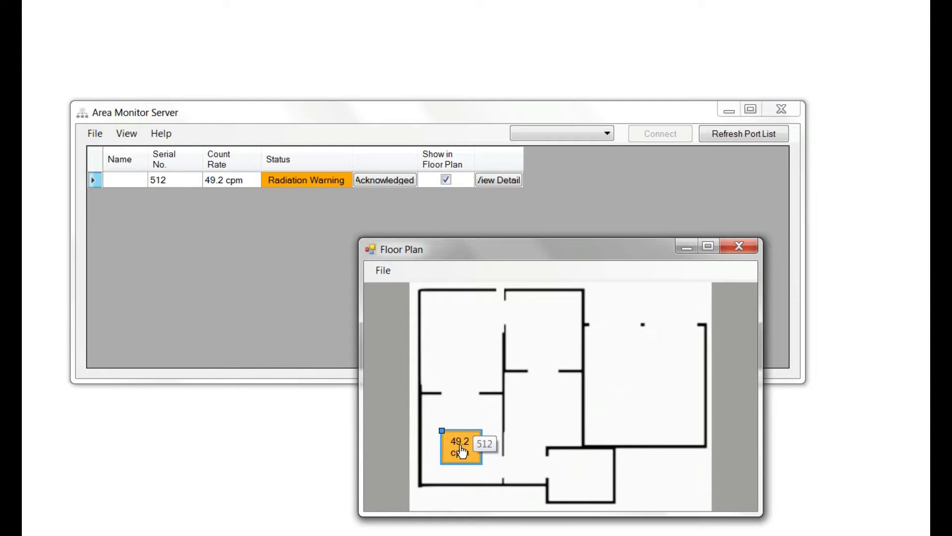
pyautogui.doubleClick(461, 452)
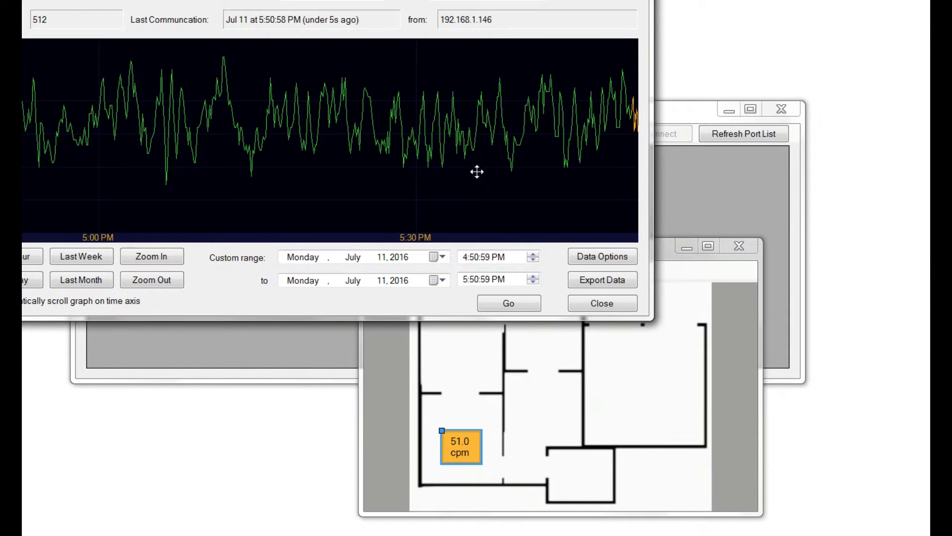
pyautogui.moveTo(466, 135); pyautogui.dragTo(490, 49)
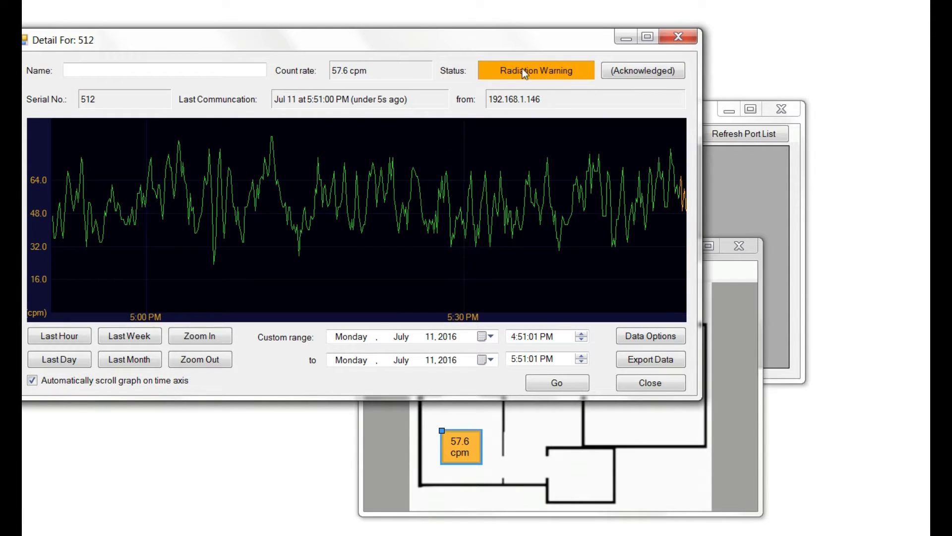
pyautogui.click(649, 385)
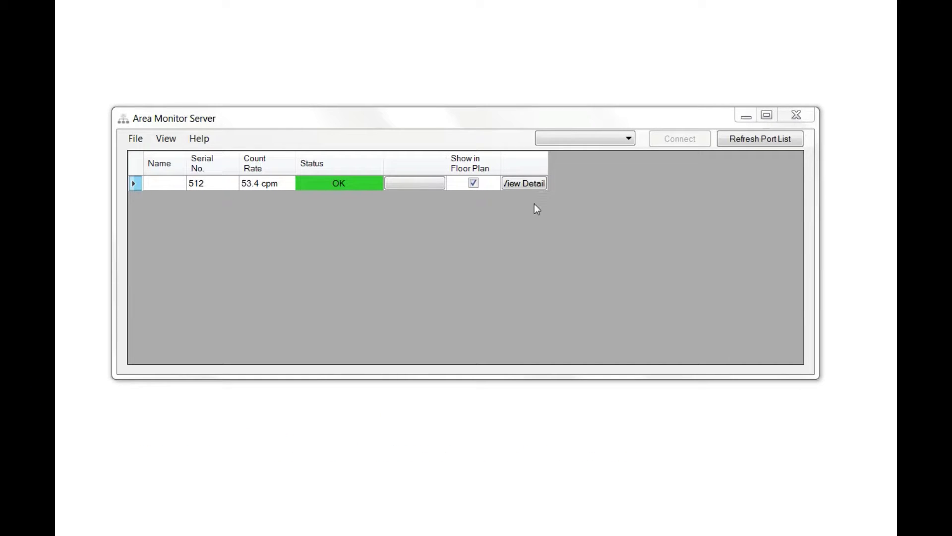
# Open monitor 512's detail graph and narrow it from Last Day to Last Hour.
pyautogui.click(510, 183)
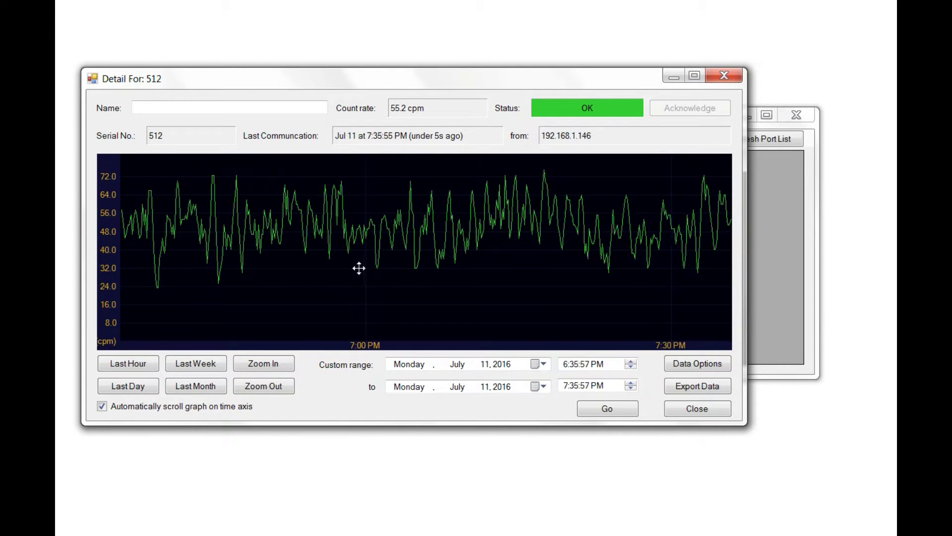
pyautogui.click(145, 387)
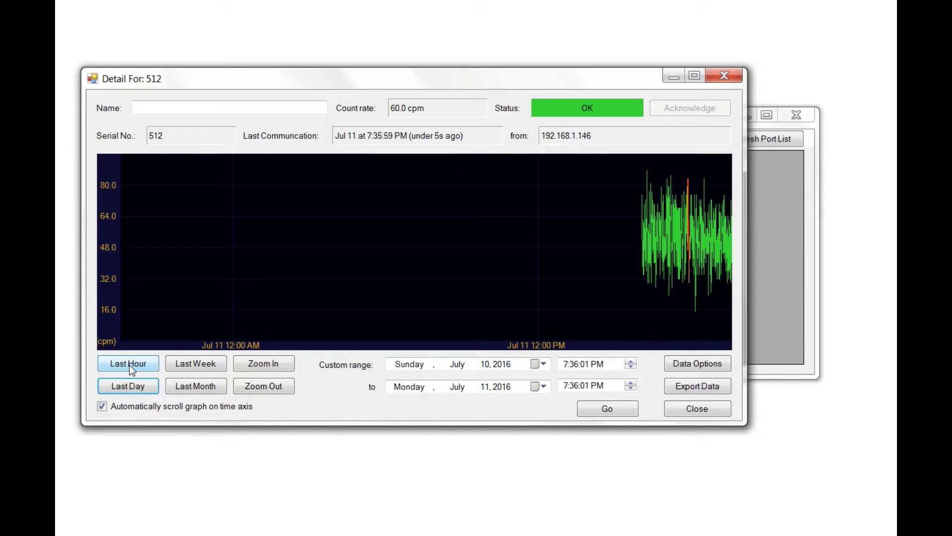
pyautogui.click(130, 365)
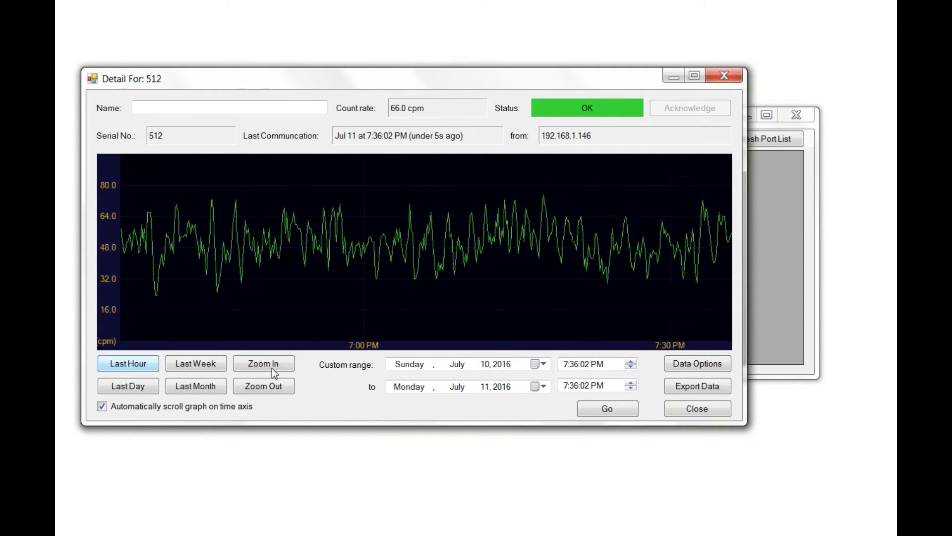
# Cancel Data Options and Export Data unchanged, then close monitor 512's detail window.
pyautogui.click(687, 366)
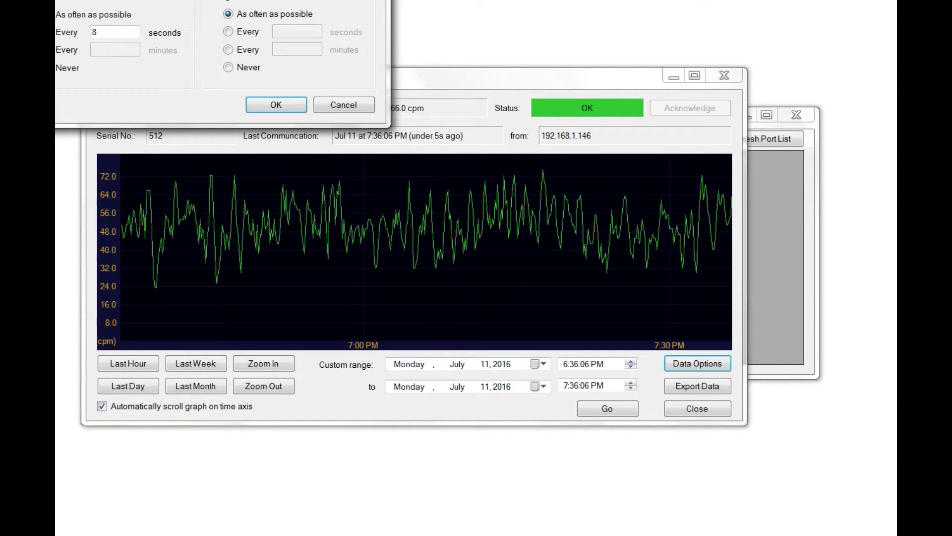
pyautogui.moveTo(306, 0); pyautogui.dragTo(470, 84)
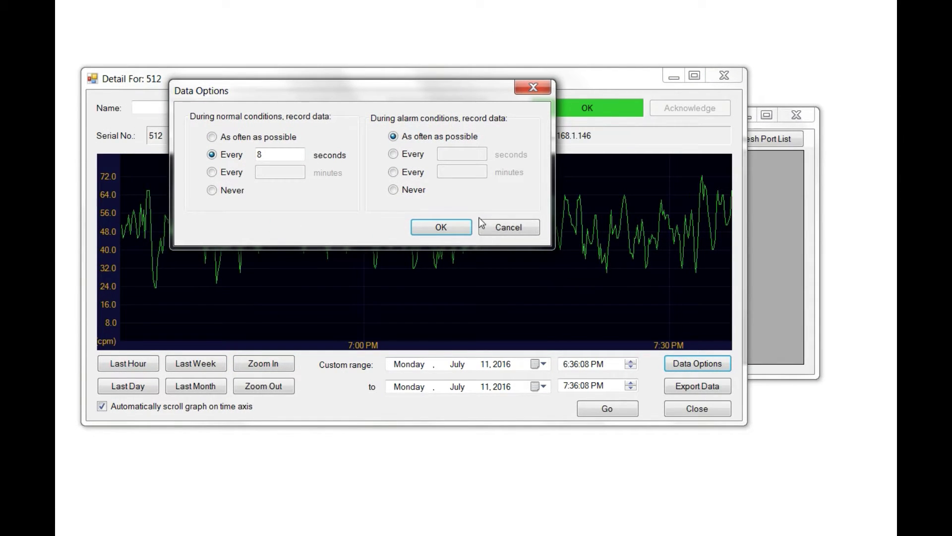
pyautogui.click(493, 227)
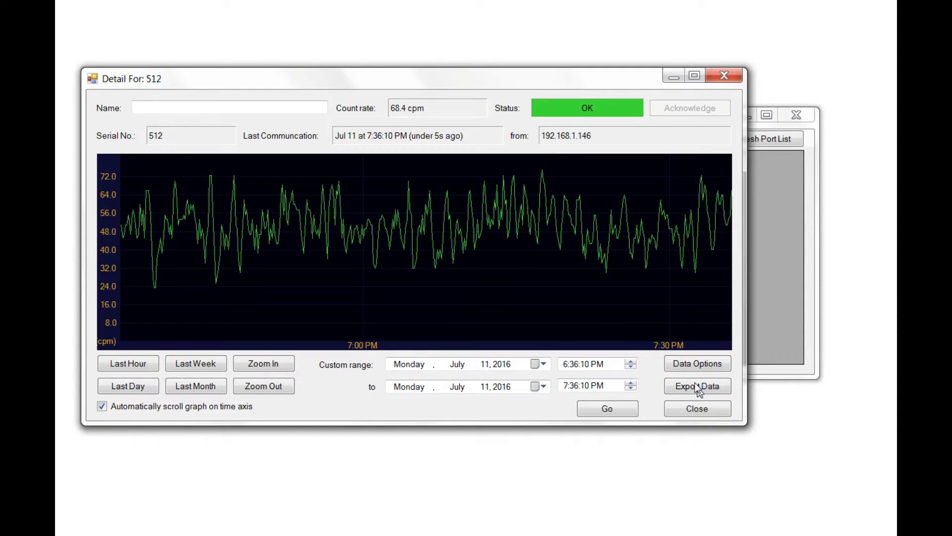
pyautogui.click(697, 386)
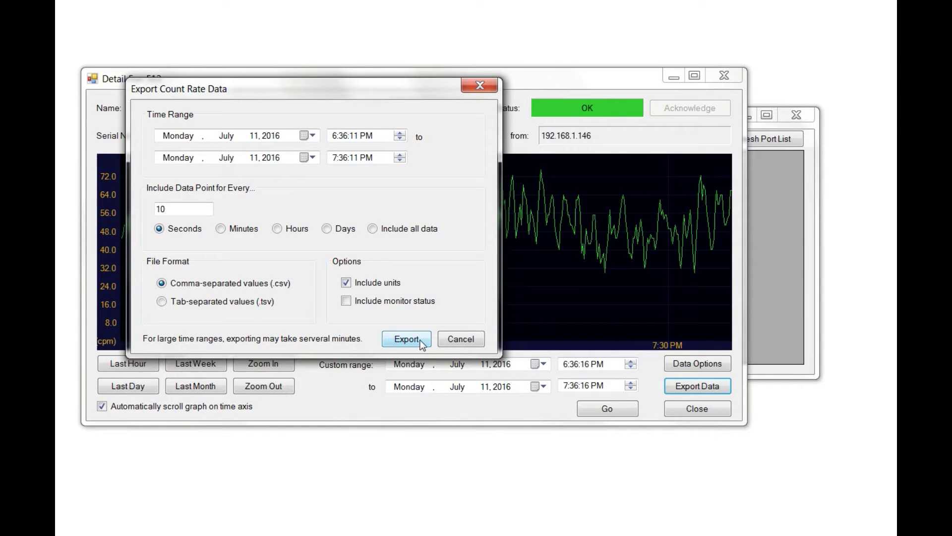
pyautogui.click(443, 339)
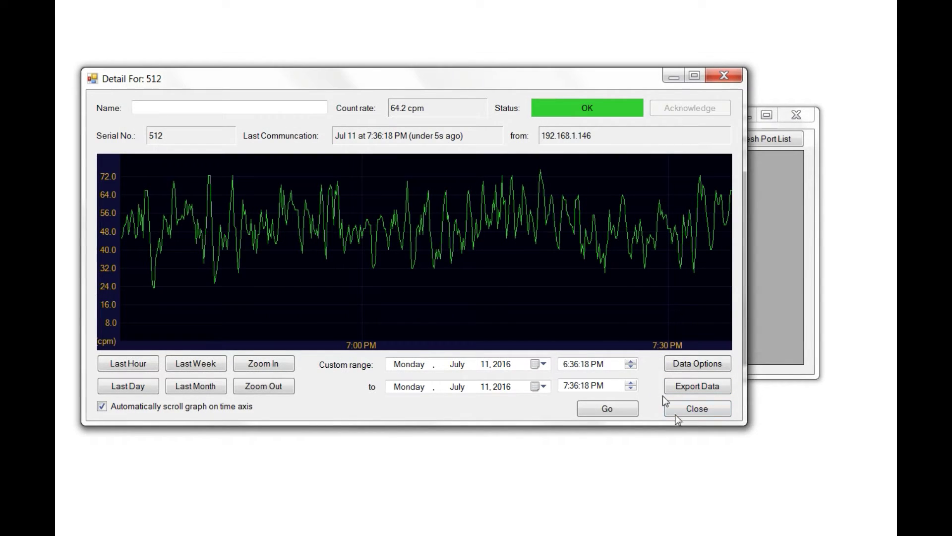
pyautogui.click(697, 408)
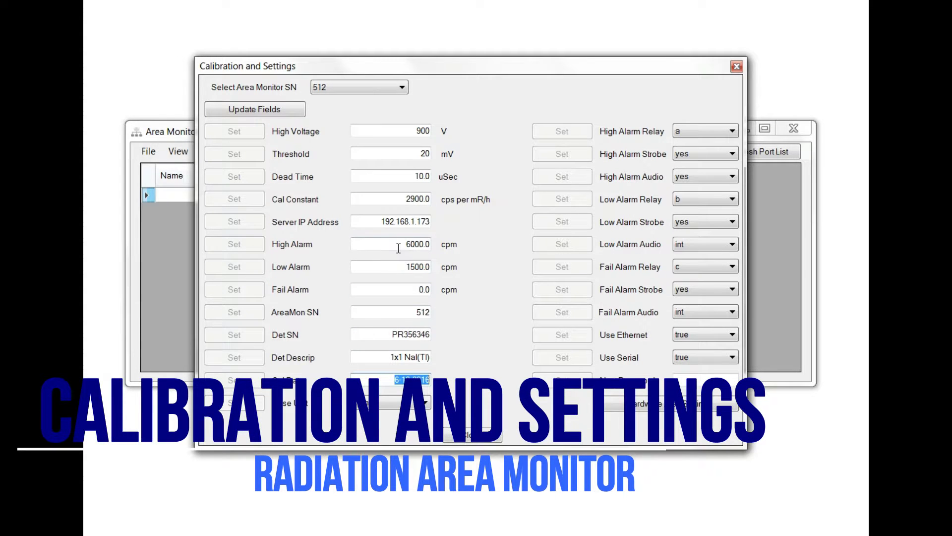
# Select monitor 512 in Calibration and Settings and load its current alarm values.
pyautogui.doubleClick(399, 243)
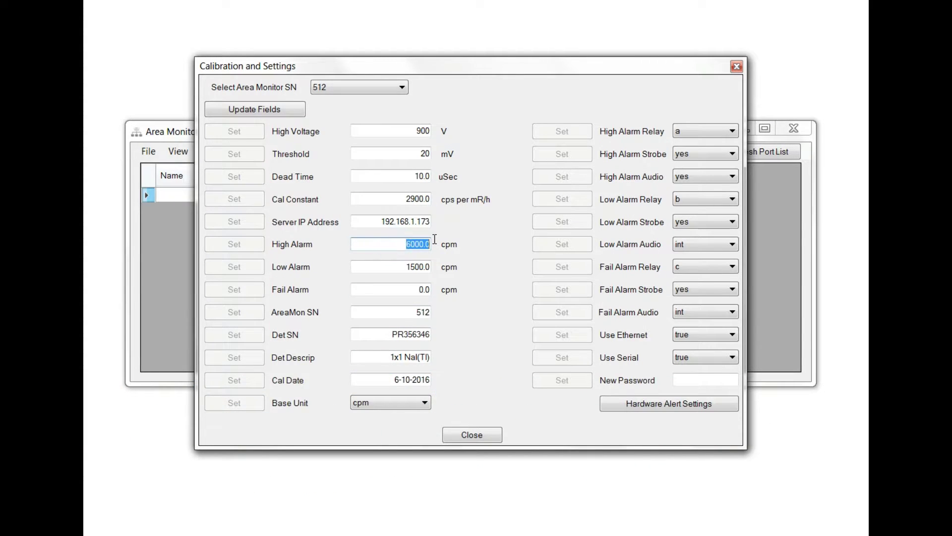
pyautogui.doubleClick(412, 267)
pyautogui.doubleClick(422, 289)
pyautogui.click(389, 130)
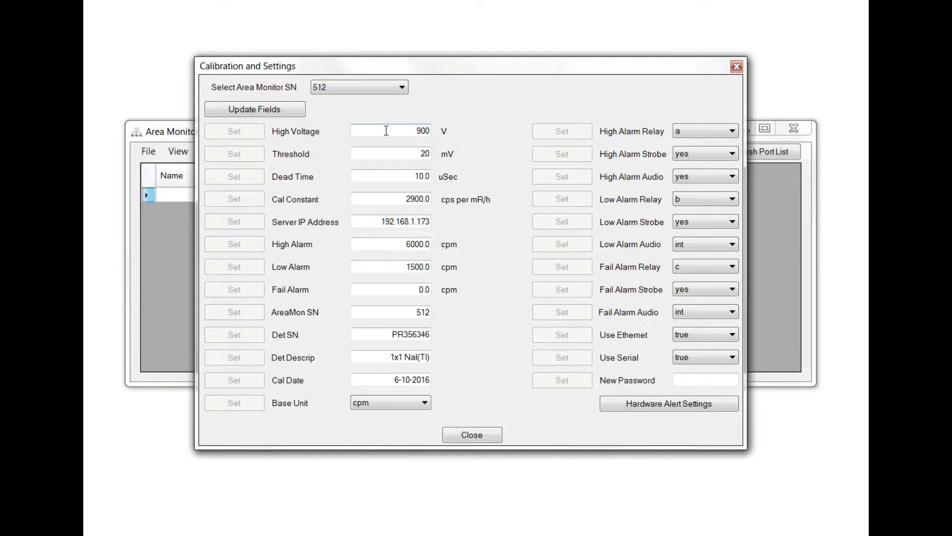
pyautogui.click(385, 87)
pyautogui.click(376, 95)
pyautogui.click(257, 110)
pyautogui.click(387, 87)
pyautogui.click(387, 100)
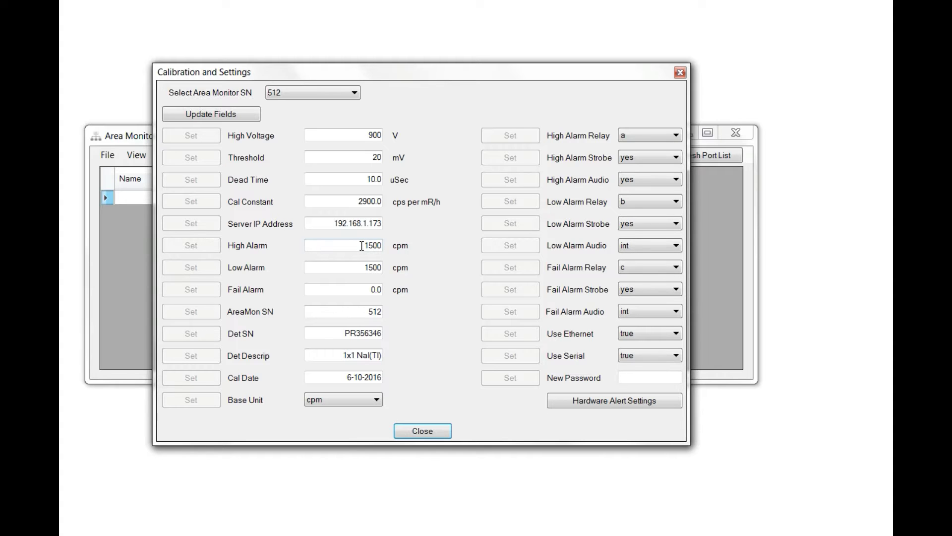
# Replace the 1500 High Alarm with 6000 and submit it.
pyautogui.doubleClick(361, 246)
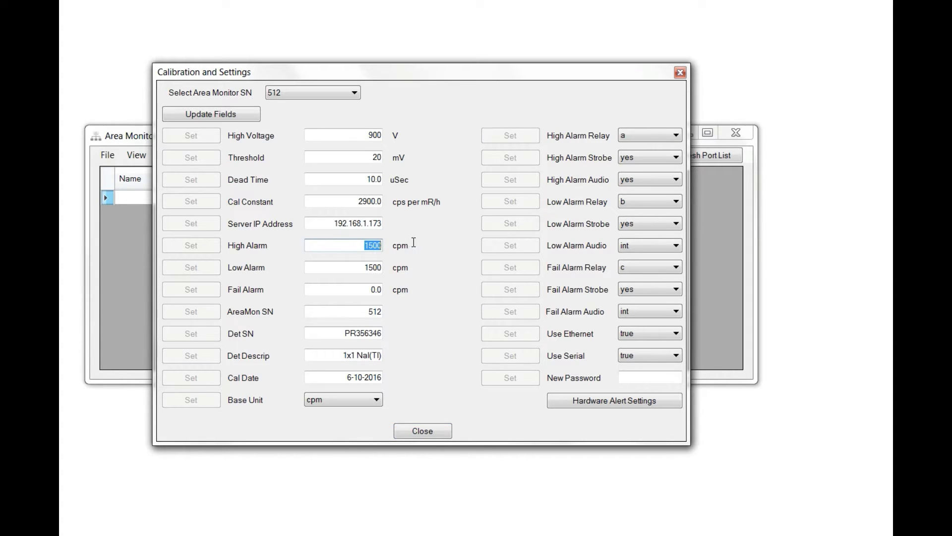
pyautogui.write('6000')
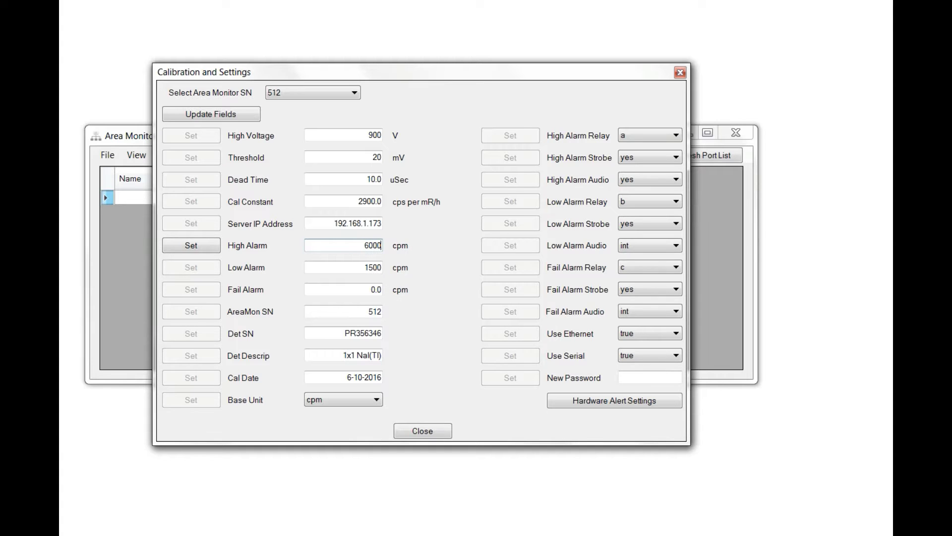
pyautogui.click(191, 246)
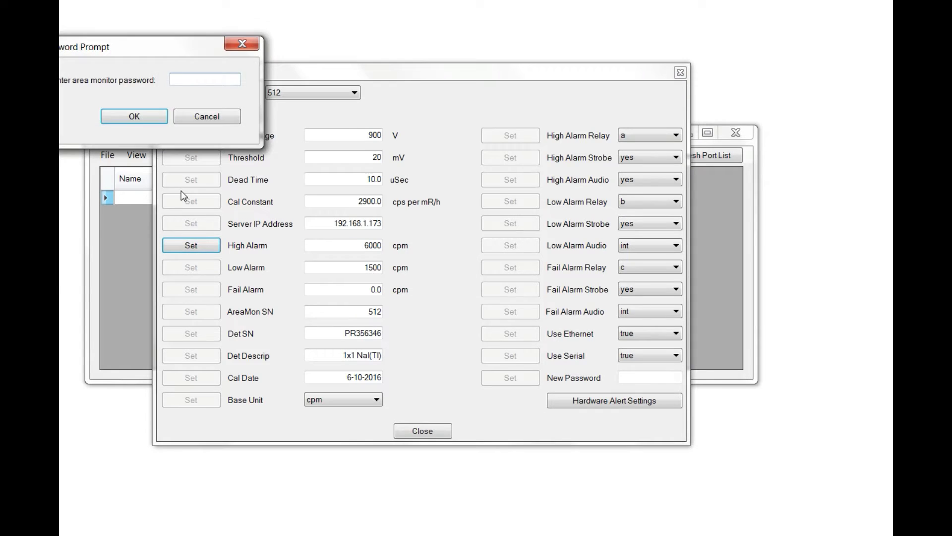
# Enter the monitor password to confirm the 6000 cpm High Alarm for monitor 512.
pyautogui.write('1234')
pyautogui.click(134, 118)
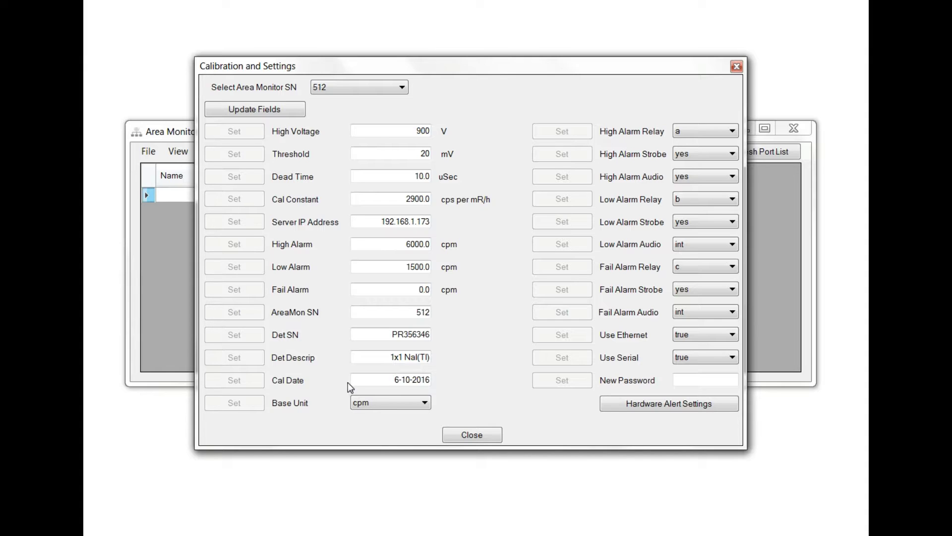
pyautogui.moveTo(406, 379); pyautogui.dragTo(430, 380)
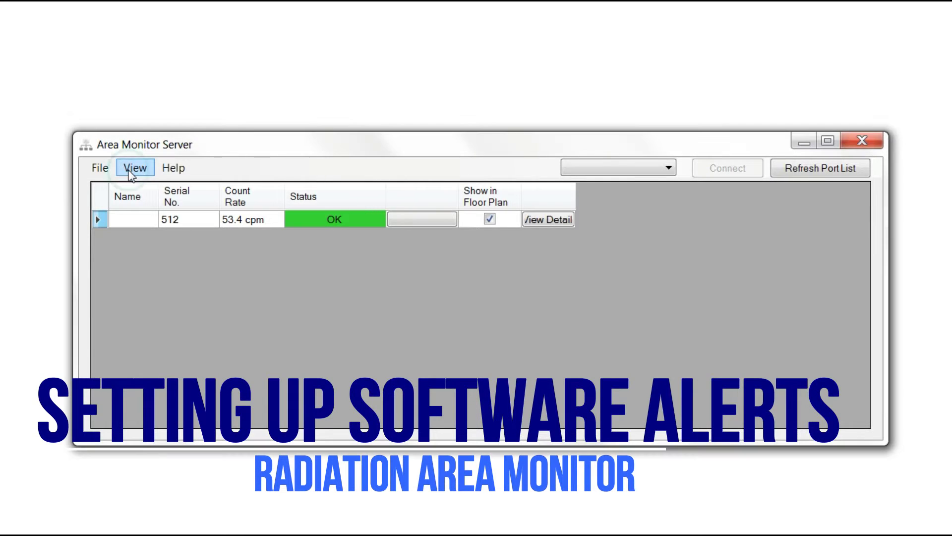
# Open Software Alert Rules from the View menu and bring up Configure Alert Sender.
pyautogui.click(131, 172)
pyautogui.click(150, 256)
pyautogui.moveTo(208, 3); pyautogui.dragTo(296, 135)
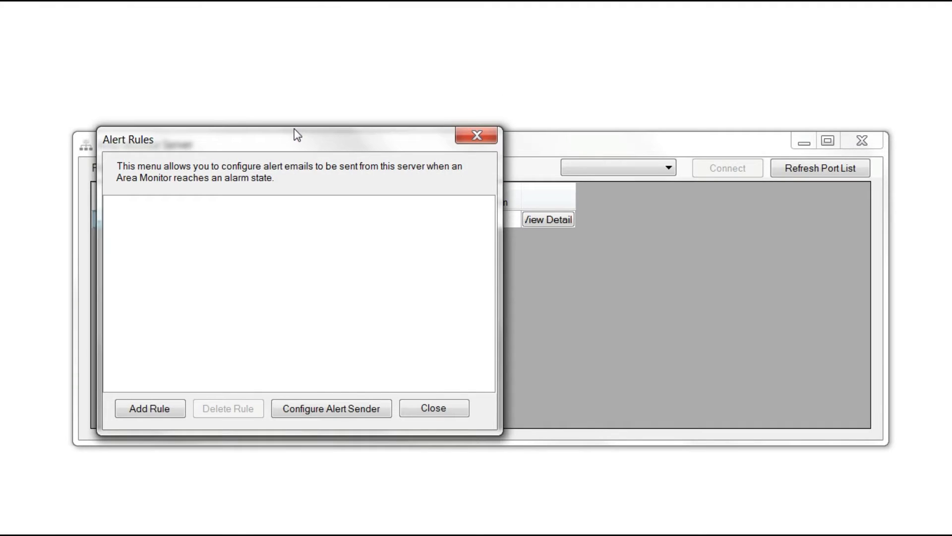
pyautogui.click(319, 408)
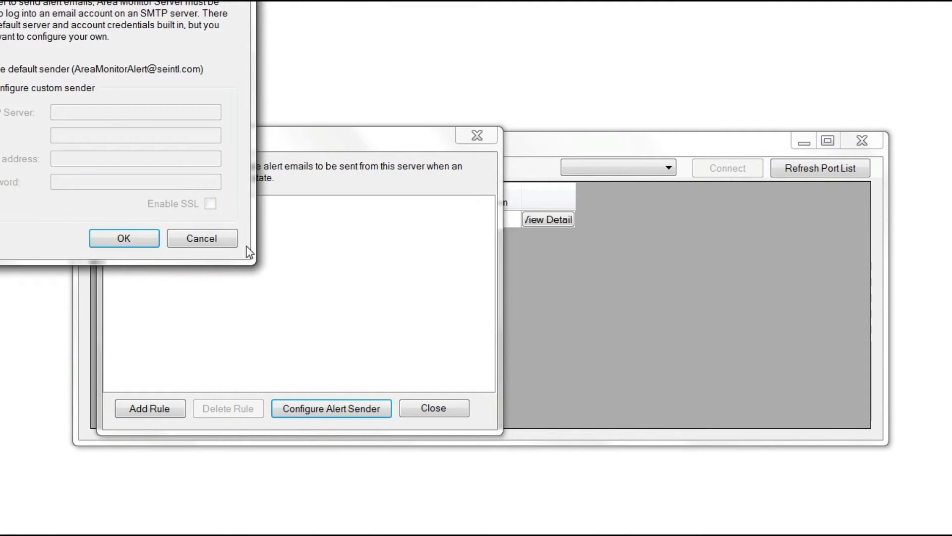
pyautogui.moveTo(103, 1); pyautogui.dragTo(209, 68)
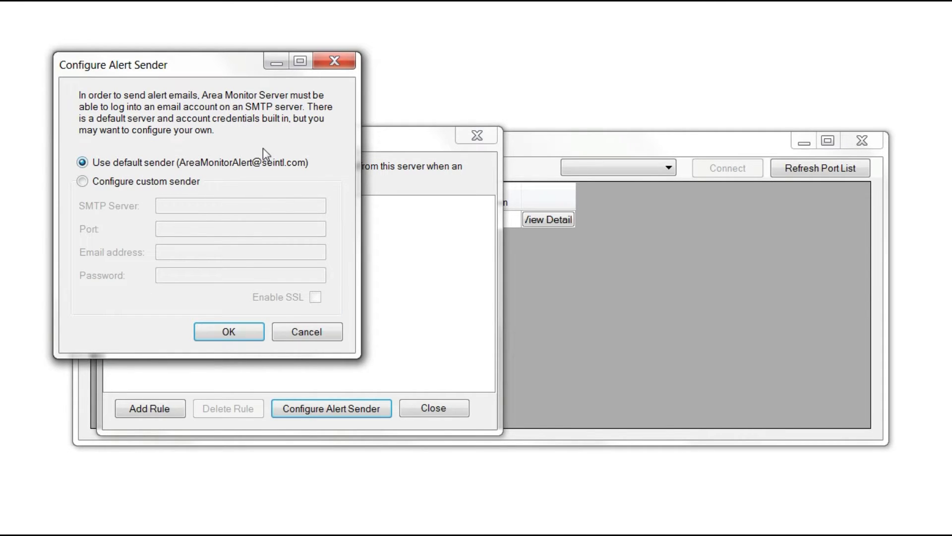
# Keep the default sender and add a new alert rule named 'Alert'.
pyautogui.click(234, 333)
pyautogui.click(159, 408)
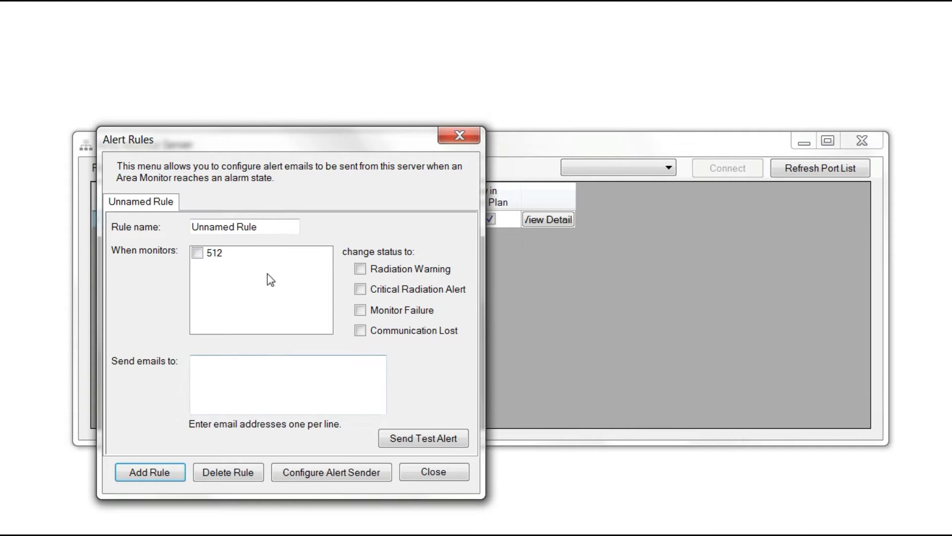
pyautogui.click(270, 226)
pyautogui.moveTo(243, 218); pyautogui.dragTo(126, 211)
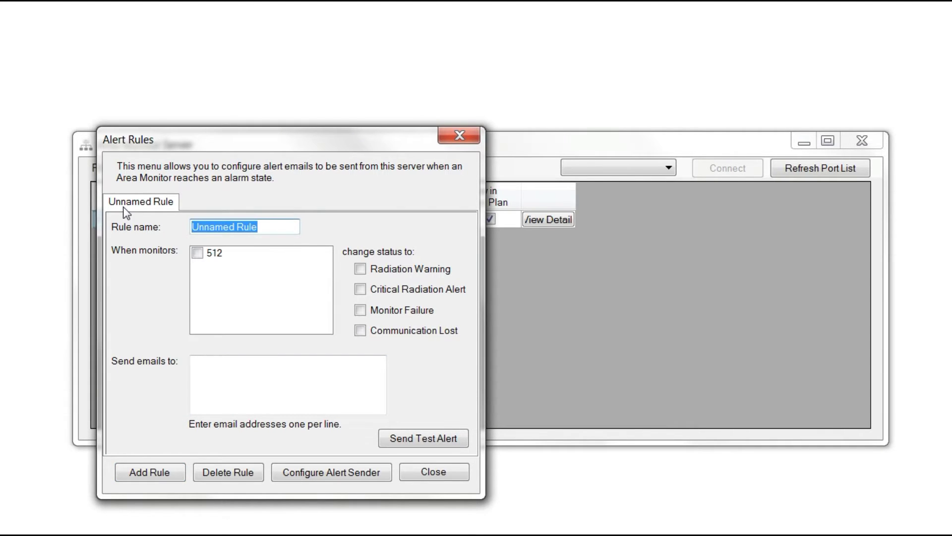
pyautogui.write('Alert')
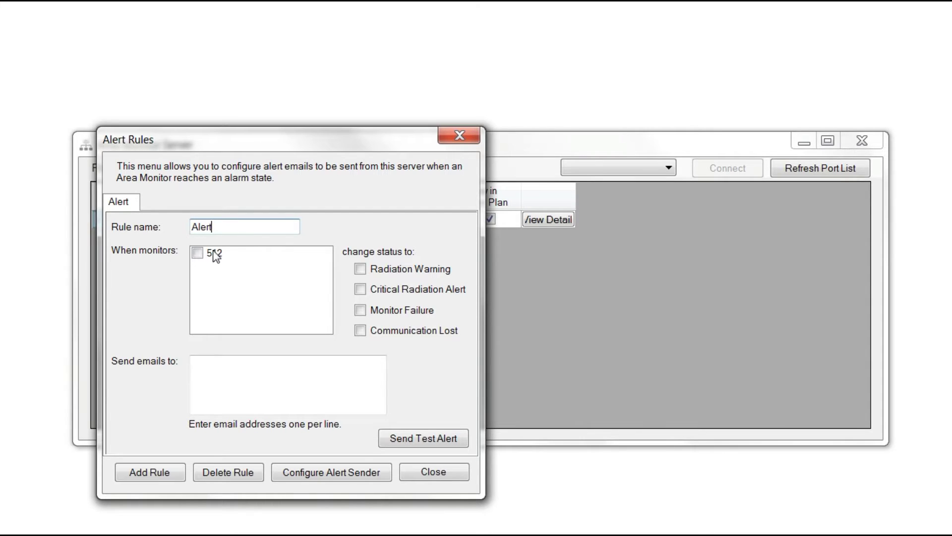
# Make 'Alert' email the pasted recipient on monitor 512 radiation warnings, then add a second rule.
pyautogui.click(198, 253)
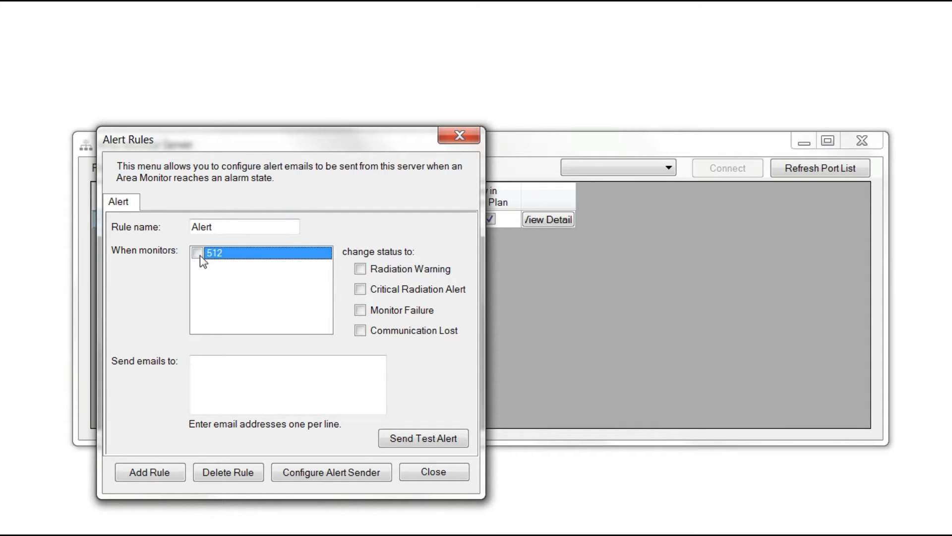
pyautogui.click(197, 252)
pyautogui.click(360, 268)
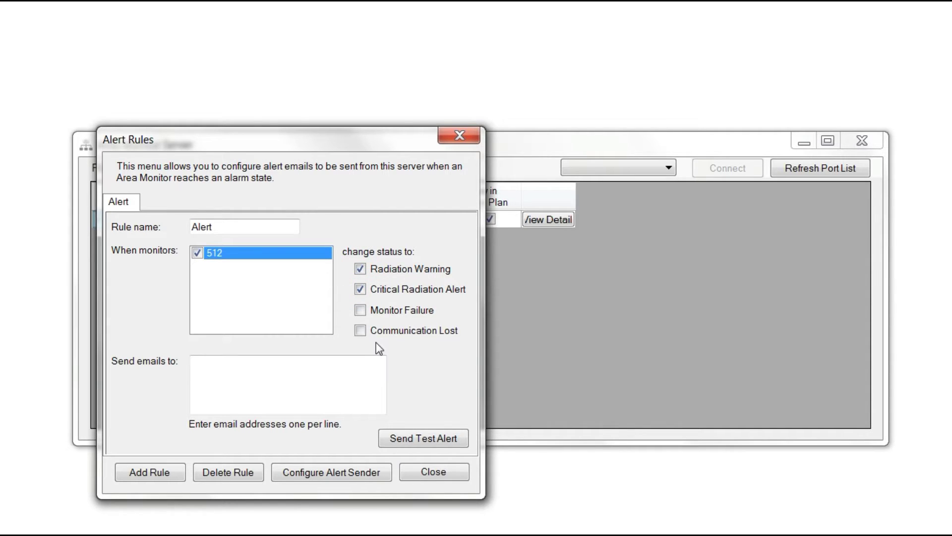
pyautogui.click(263, 362)
pyautogui.hotkey('ctrl', 'v')
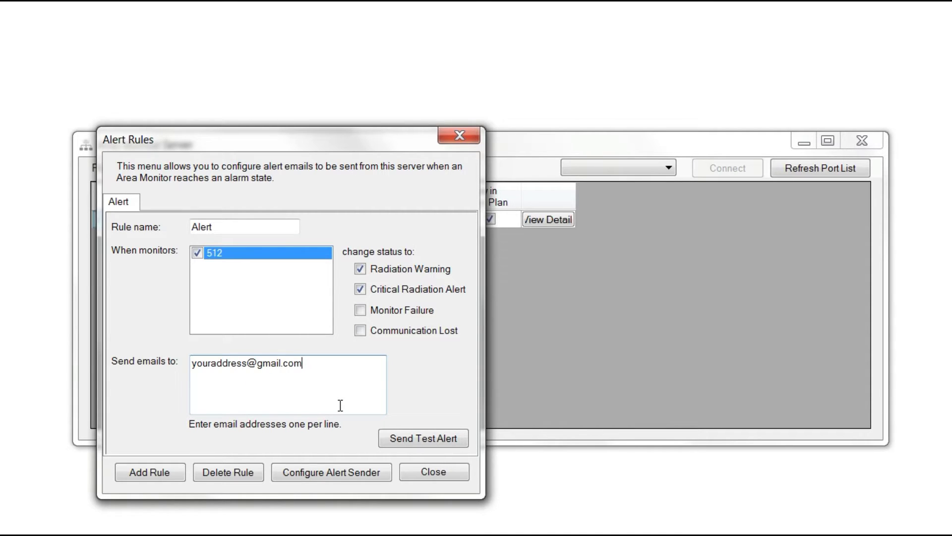
pyautogui.click(168, 470)
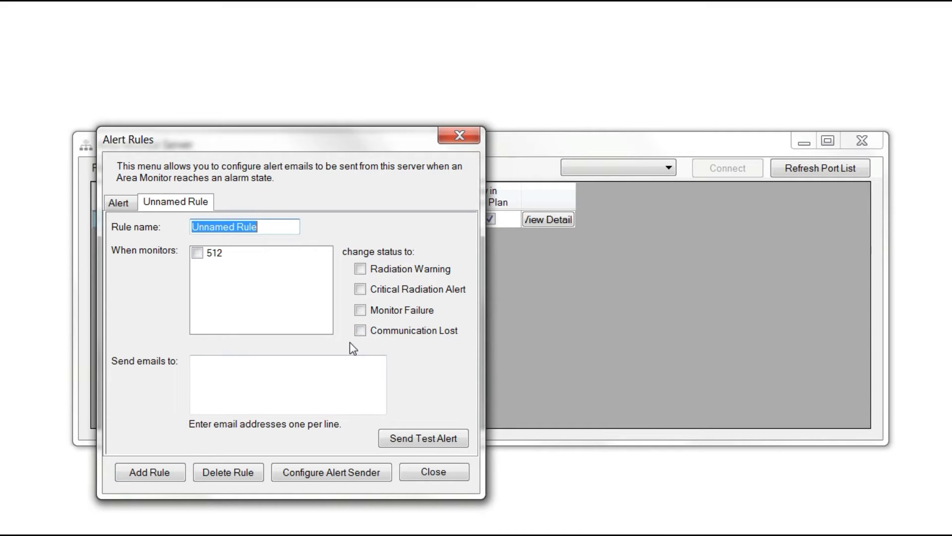
pyautogui.click(203, 204)
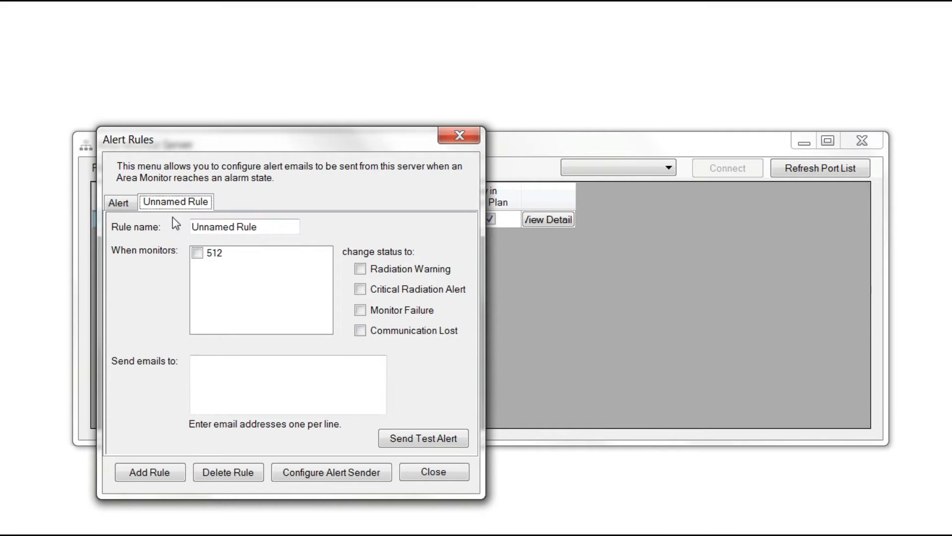
# Switch back to the 'Alert' rule to review its settings.
pyautogui.click(120, 203)
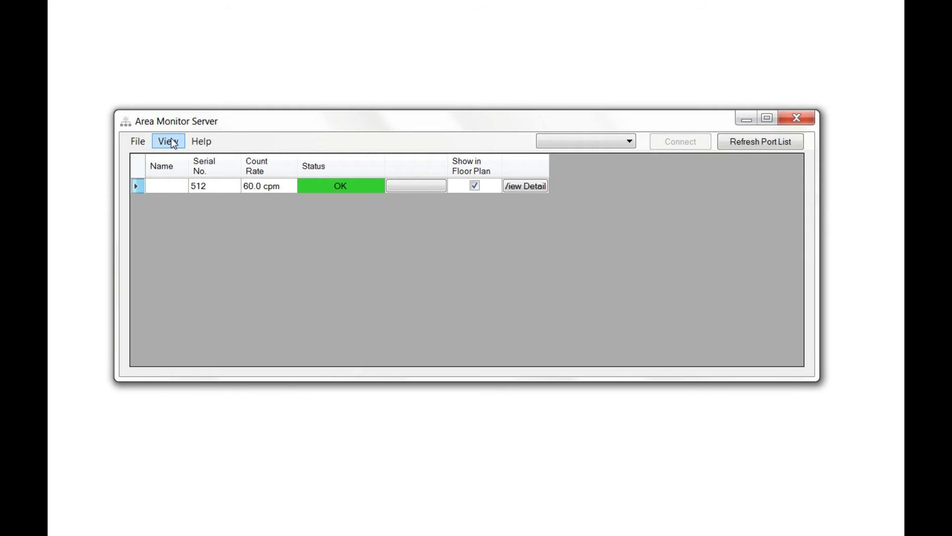
# Open Calibration and Settings, choose Hardware Alert Settings, and enter the monitor password.
pyautogui.click(172, 140)
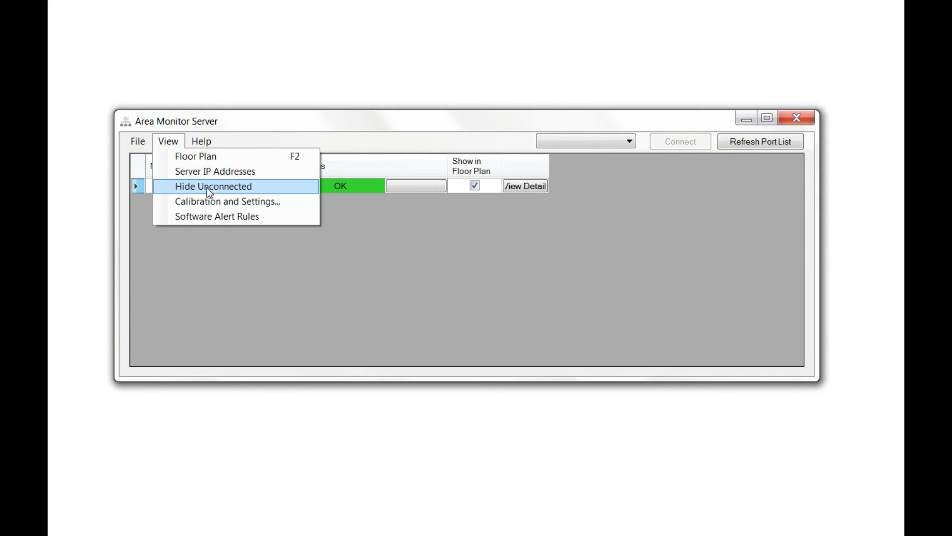
pyautogui.click(209, 201)
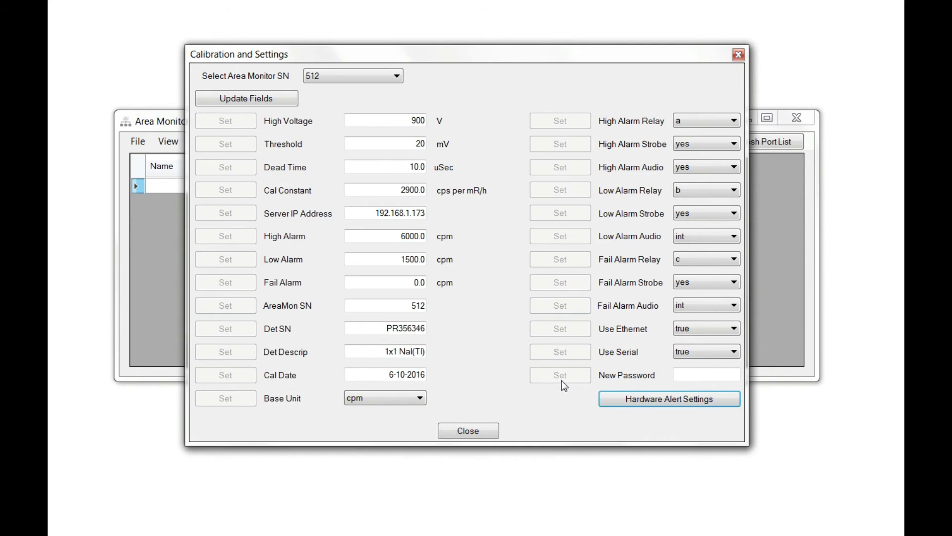
pyautogui.click(644, 402)
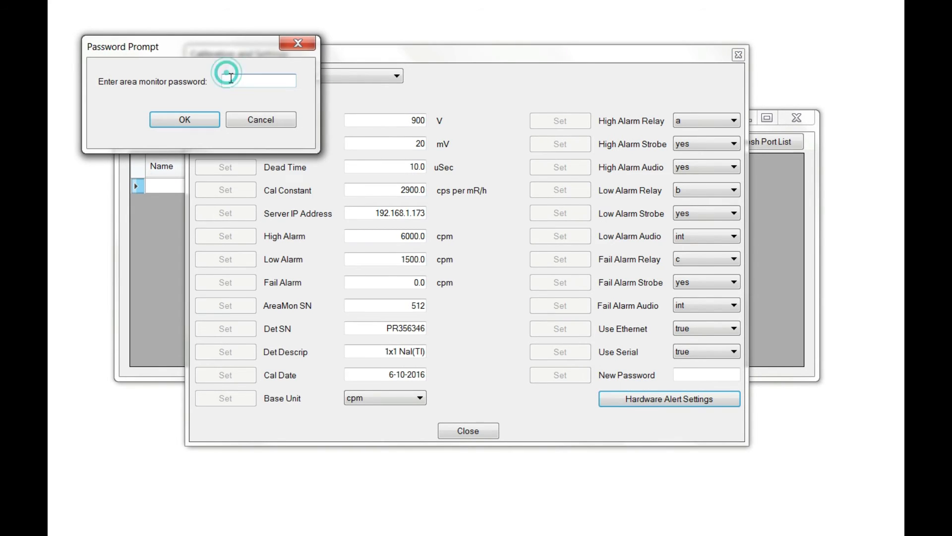
pyautogui.click(228, 79)
pyautogui.write('1234')
pyautogui.click(178, 120)
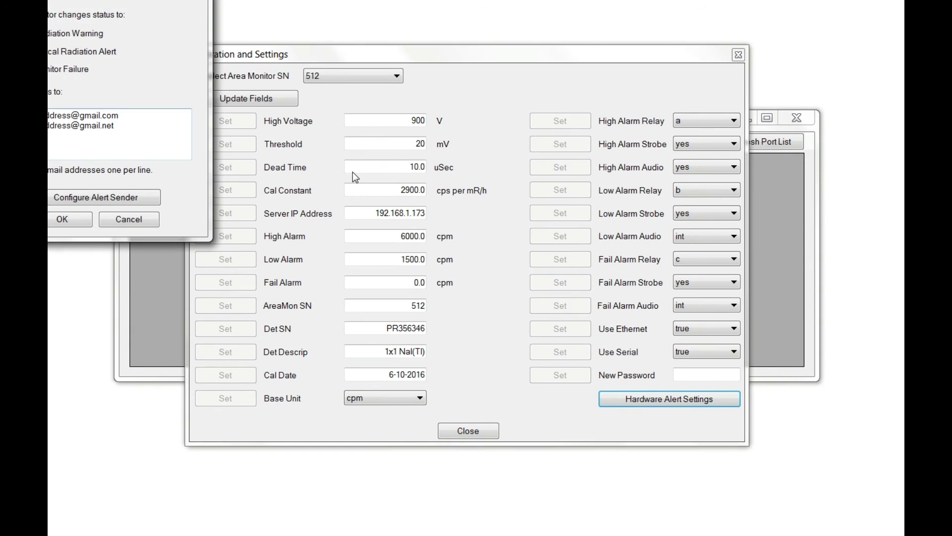
pyautogui.moveTo(208, 8); pyautogui.dragTo(338, 115)
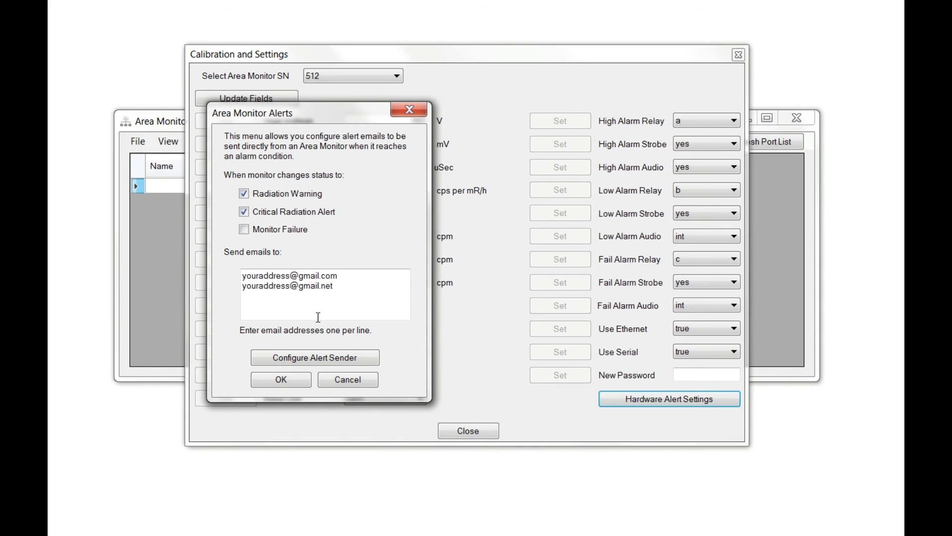
pyautogui.click(338, 286)
pyautogui.click(338, 290)
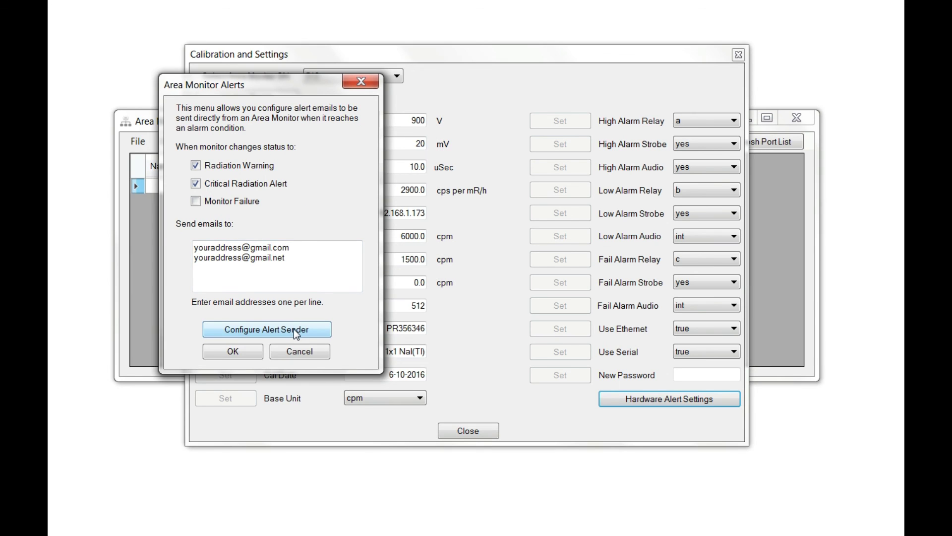
pyautogui.click(294, 328)
pyautogui.moveTo(180, 9); pyautogui.dragTo(243, 72)
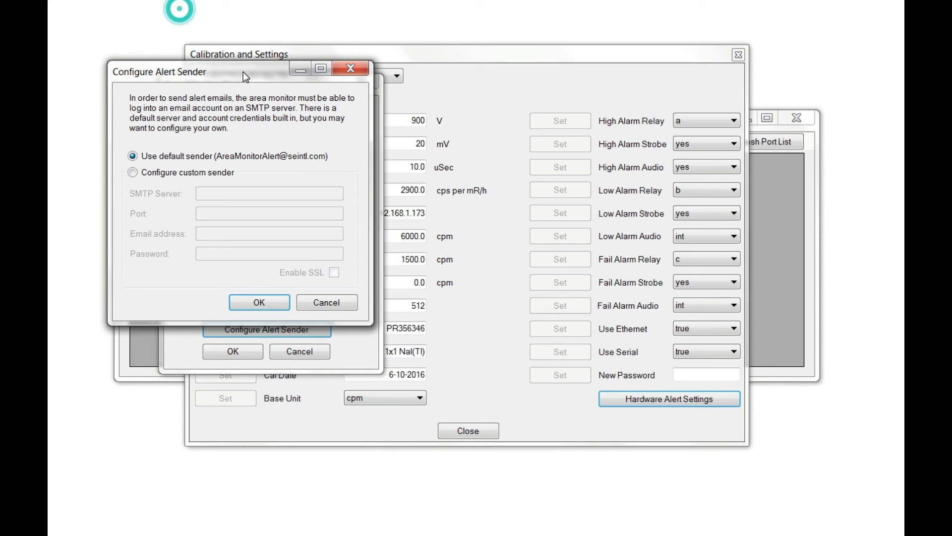
pyautogui.click(208, 172)
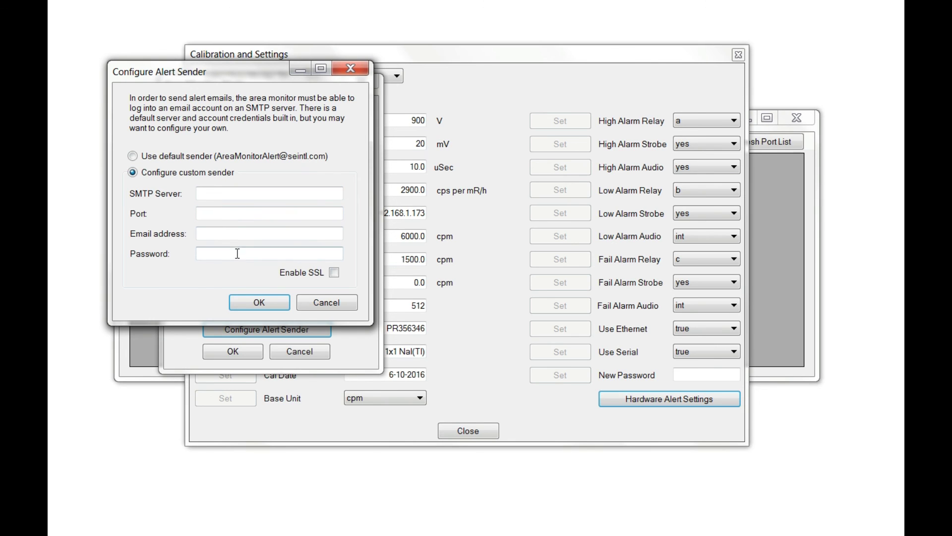
pyautogui.click(141, 156)
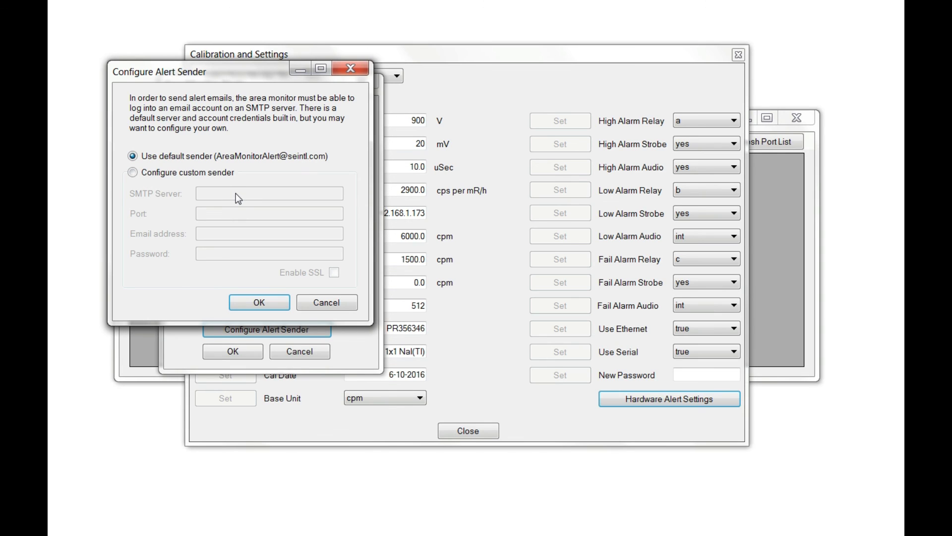
pyautogui.click(255, 302)
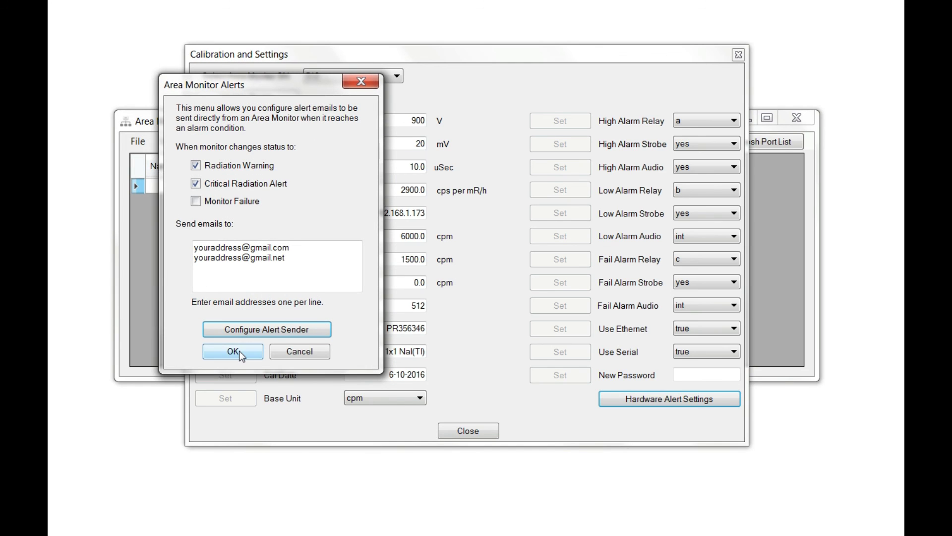